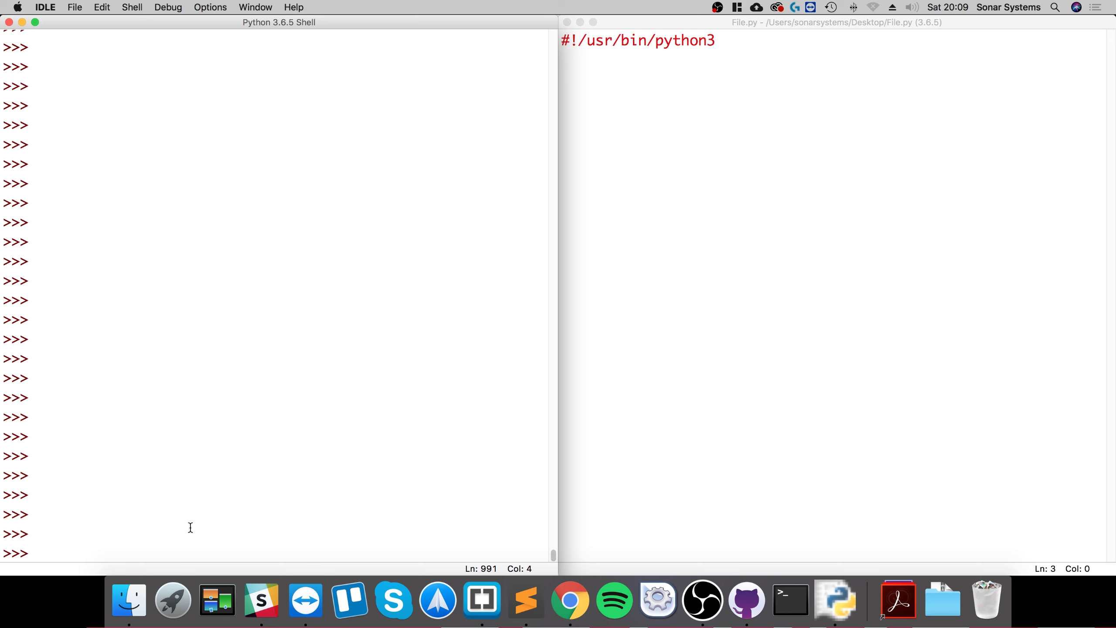
Step: Make the File.py editor, holding only the python3 shebang line, the active window
key("Up")
key("Up")
key("Up")
key("Down")
left_click(841, 434)
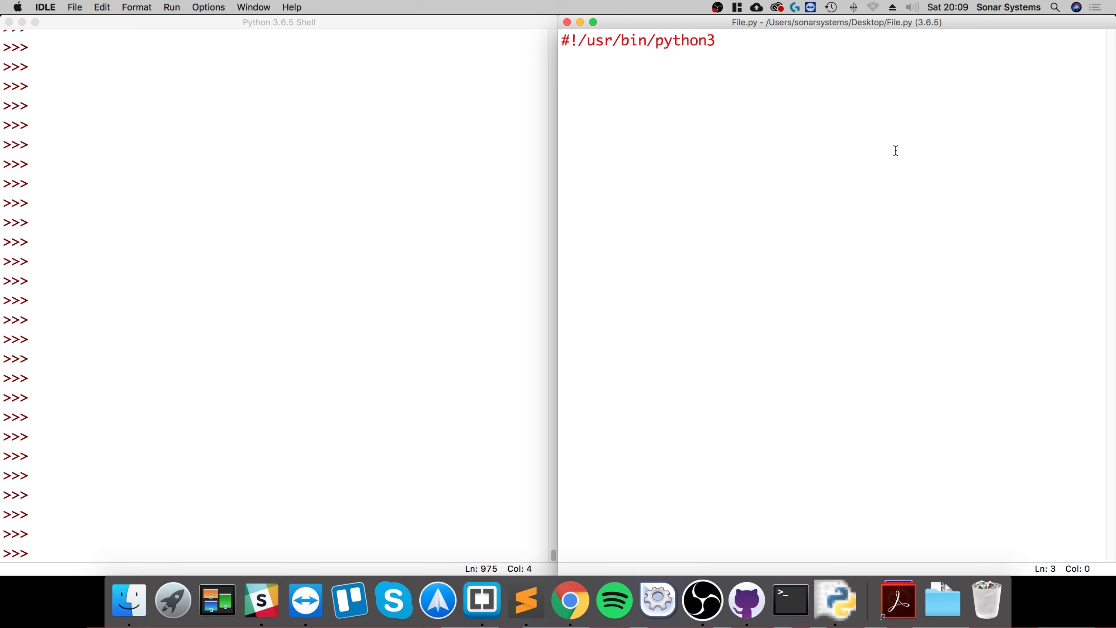
type("import ")
type("tkinter")
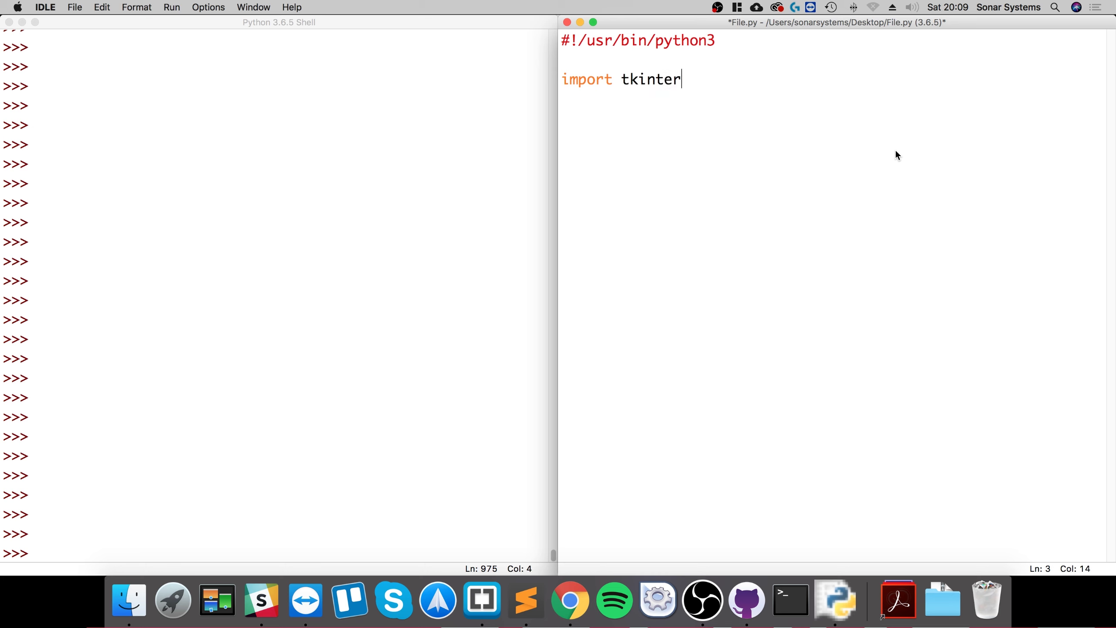
Step: Keep the import line as lowercase 'import tkinter' and start a new line below it
key("alt+Left")
key("Right")
key("BackSpace")
type("T")
key("BackSpace")
type("t")
key("super+Right")
key("Return")
type("top")
type(" = tkn")
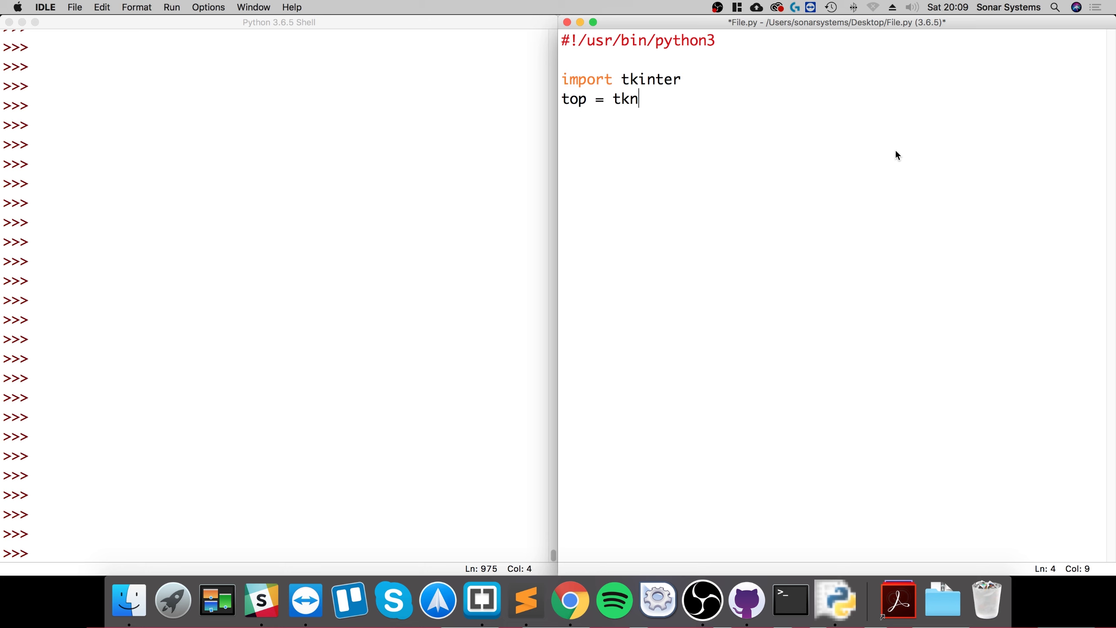
Step: Write 'window = tkinter.Tk()', fixing typos, with a blank line before 'window.mainLoop()'
key("BackSpace")
type("int")
key("BackSpace")
key("BackSpace")
key("BackSpace")
key("BackSpace")
key("BackSpace")
key("BackSpace")
key("BackSpace")
key("BackSpace")
key("BackSpace")
type("window ")
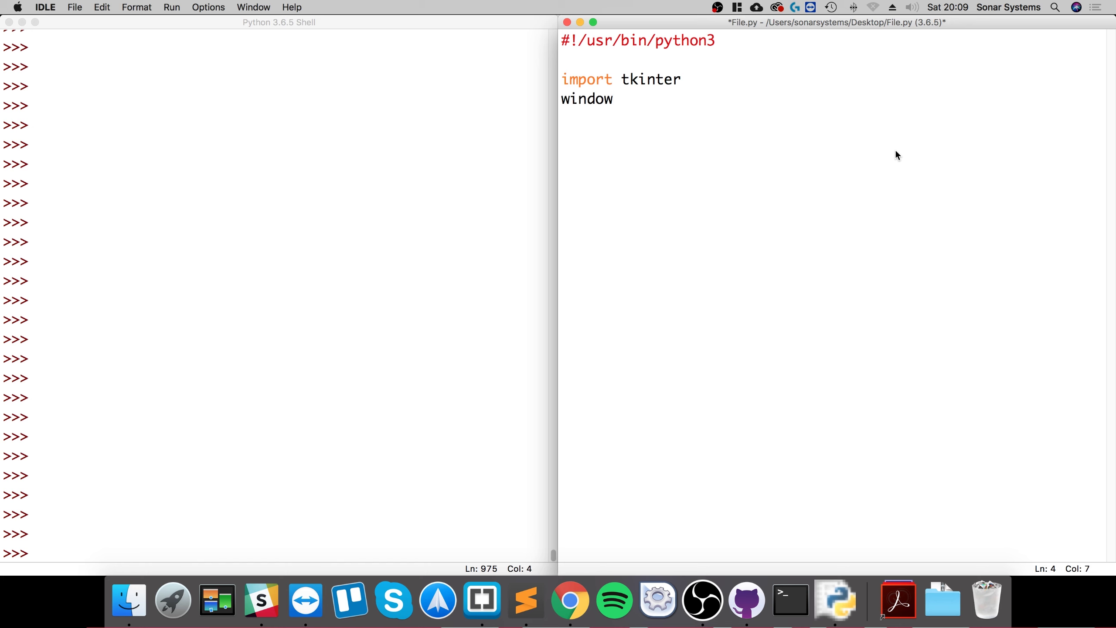
type("= tk")
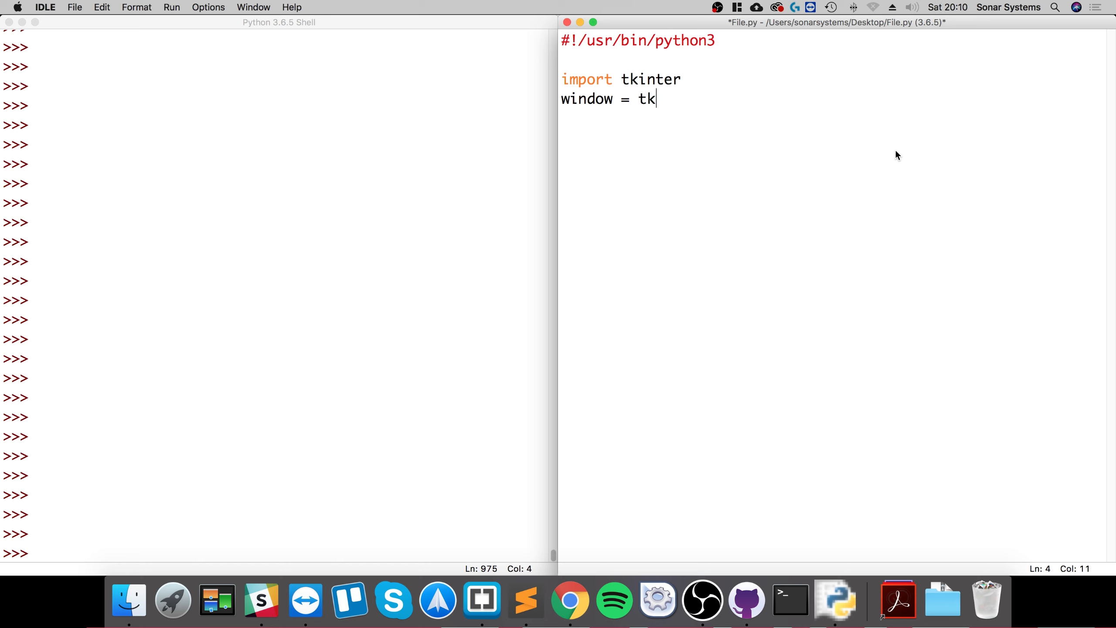
type("inter.")
type("Tk()")
key("Return")
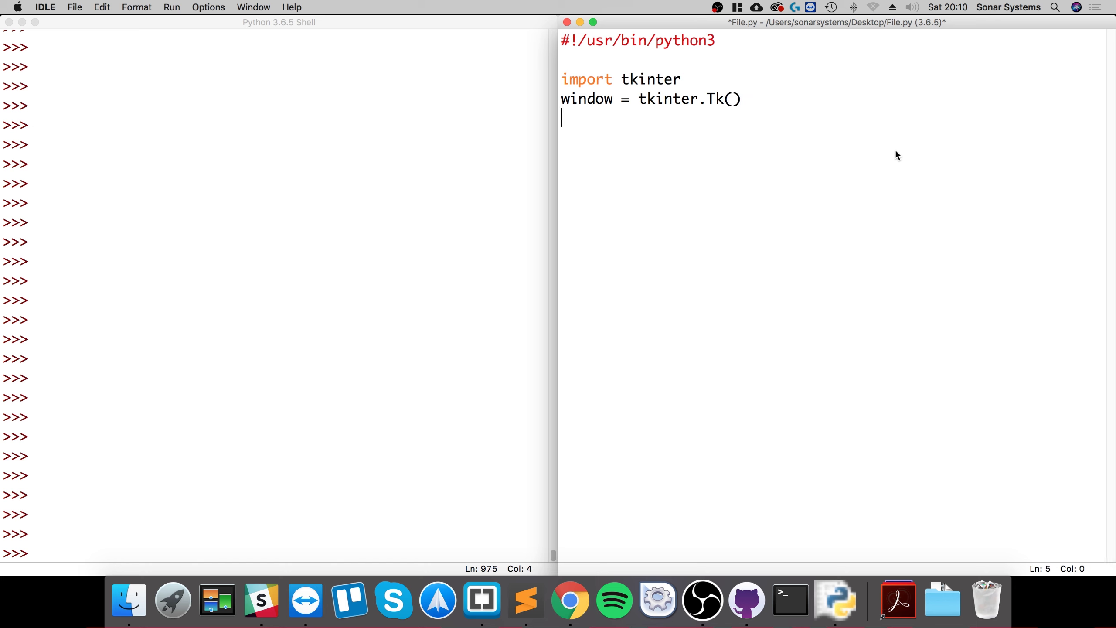
key("Return")
type("window.ma")
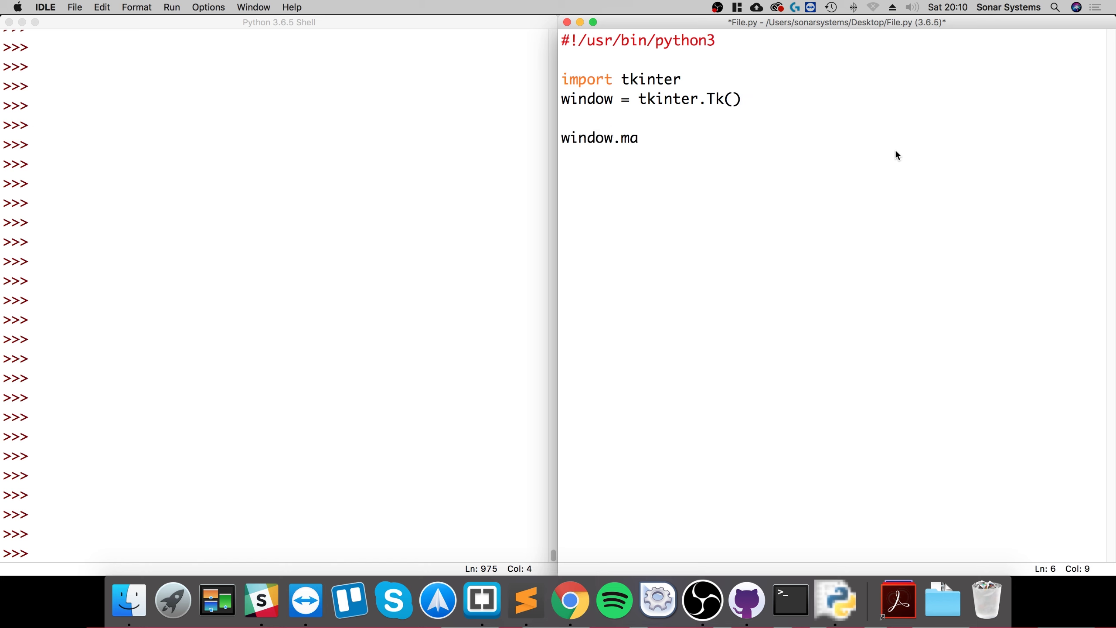
type("inLoop()")
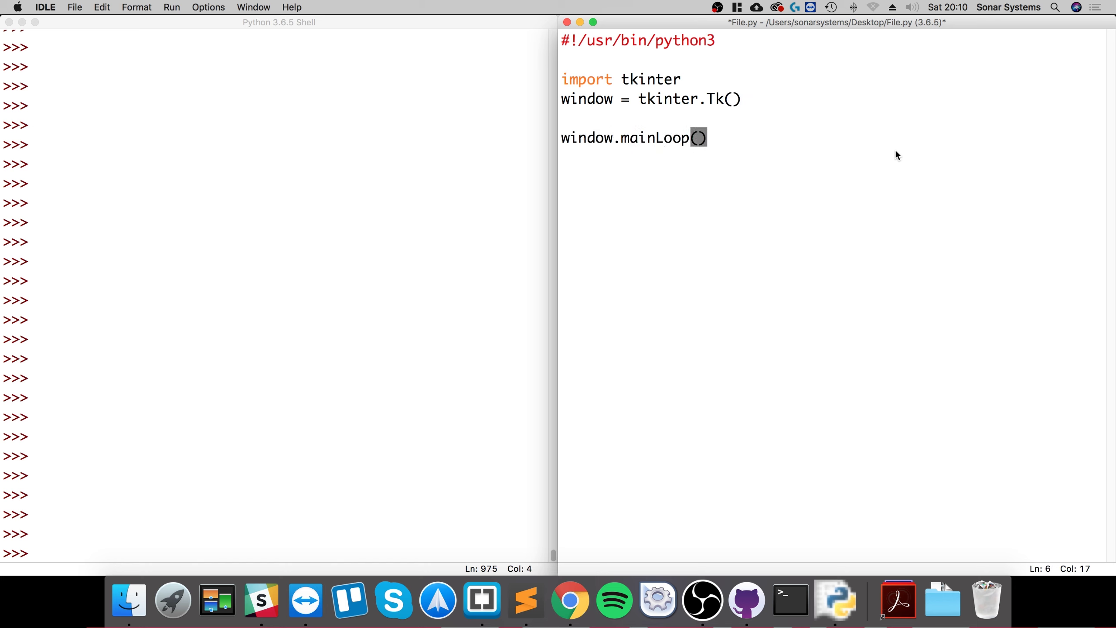
Step: Add a blank line after the import and select the mainLoop line
left_click(712, 80)
key("Return")
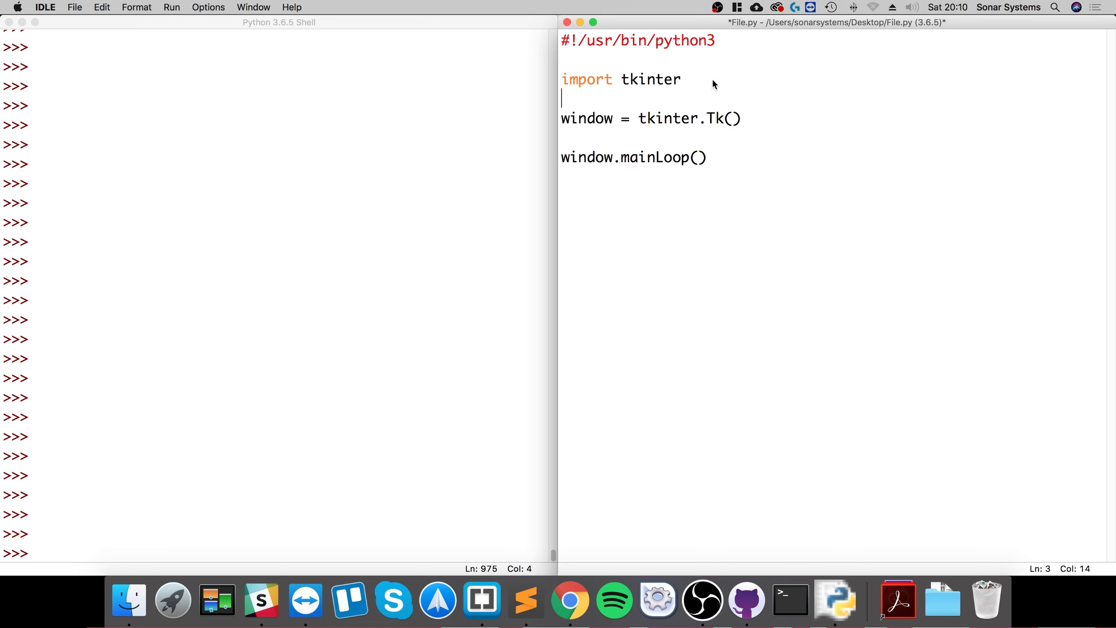
double_click(653, 159)
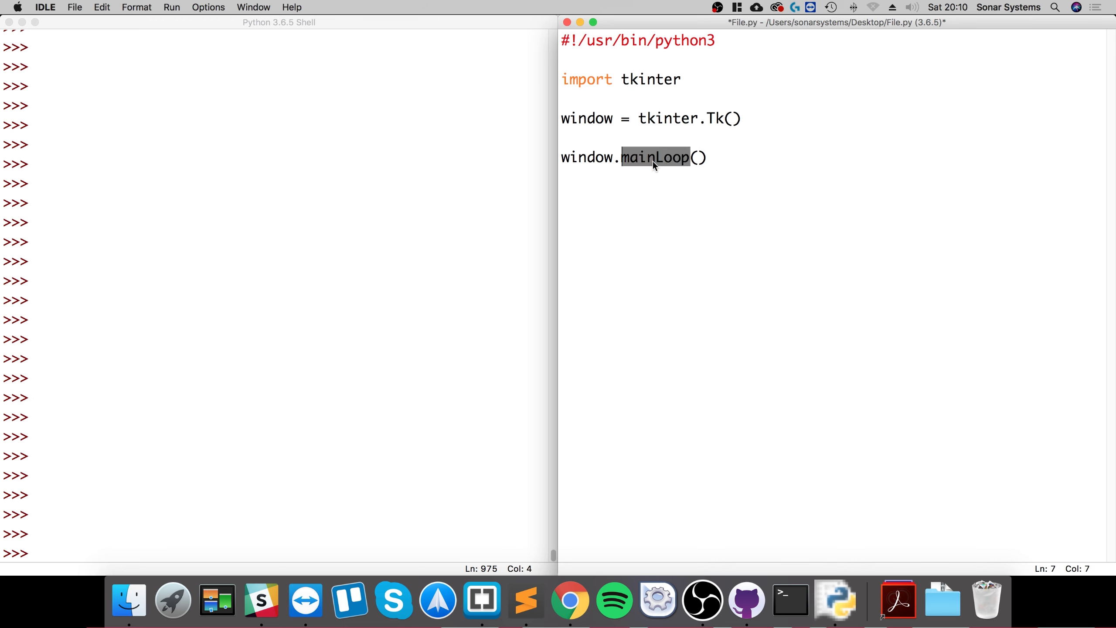
left_click_drag(703, 167, 563, 159)
left_click(620, 184)
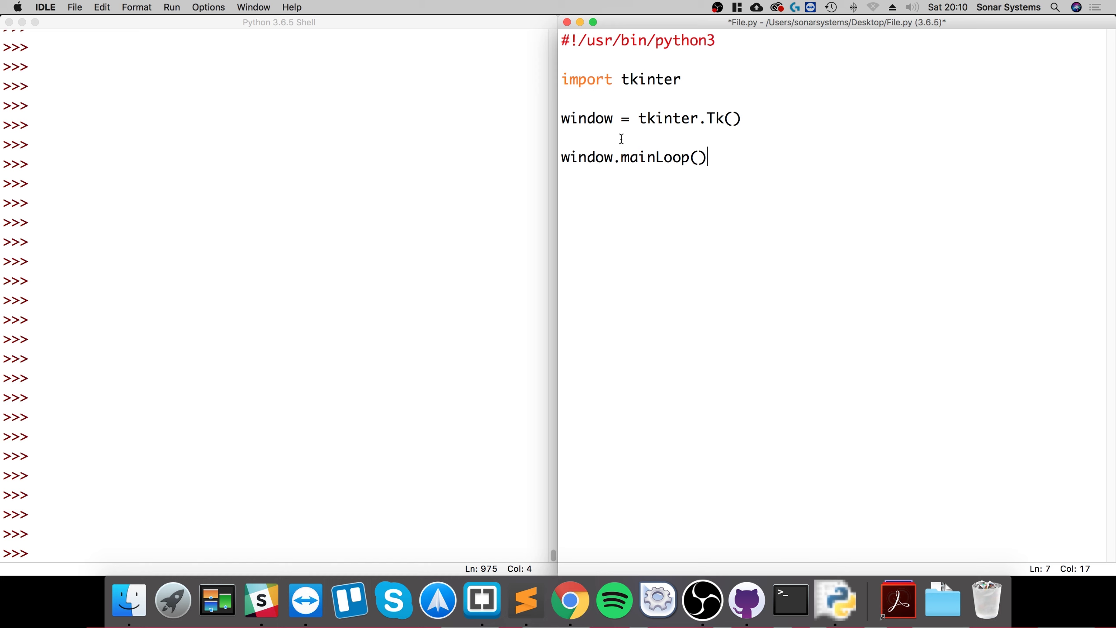
Step: Run File.py from line 6, opening a blank tk window and a mainLoop AttributeError
left_click(621, 136)
key("F5")
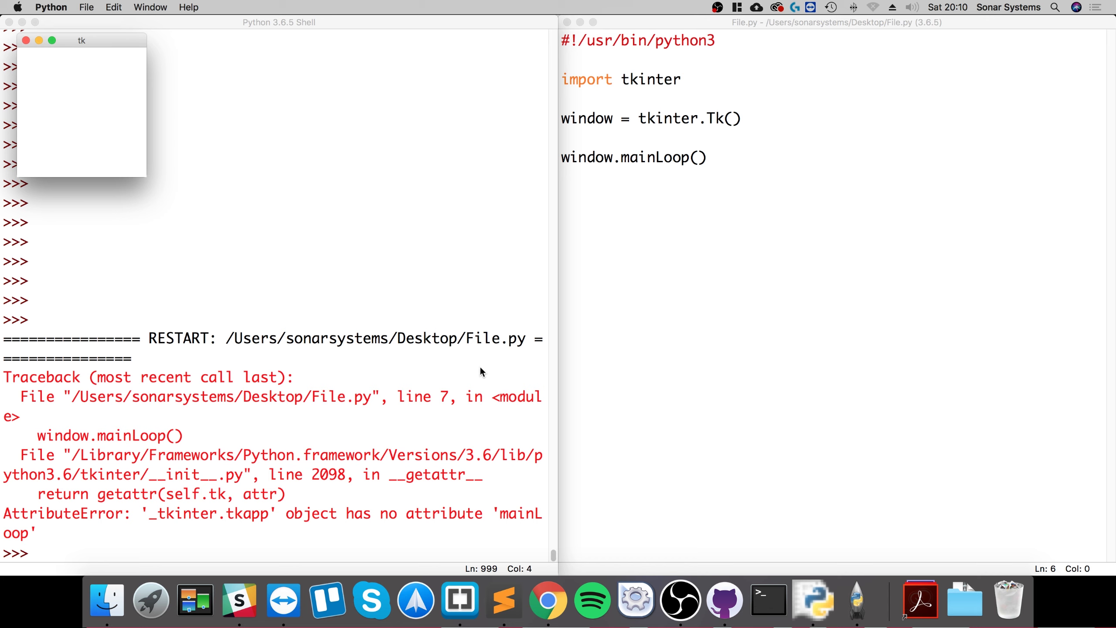
left_click(717, 276)
Step: Change 'mainLoop' to 'mainloop', save File.py, and rerun it
left_click(660, 158)
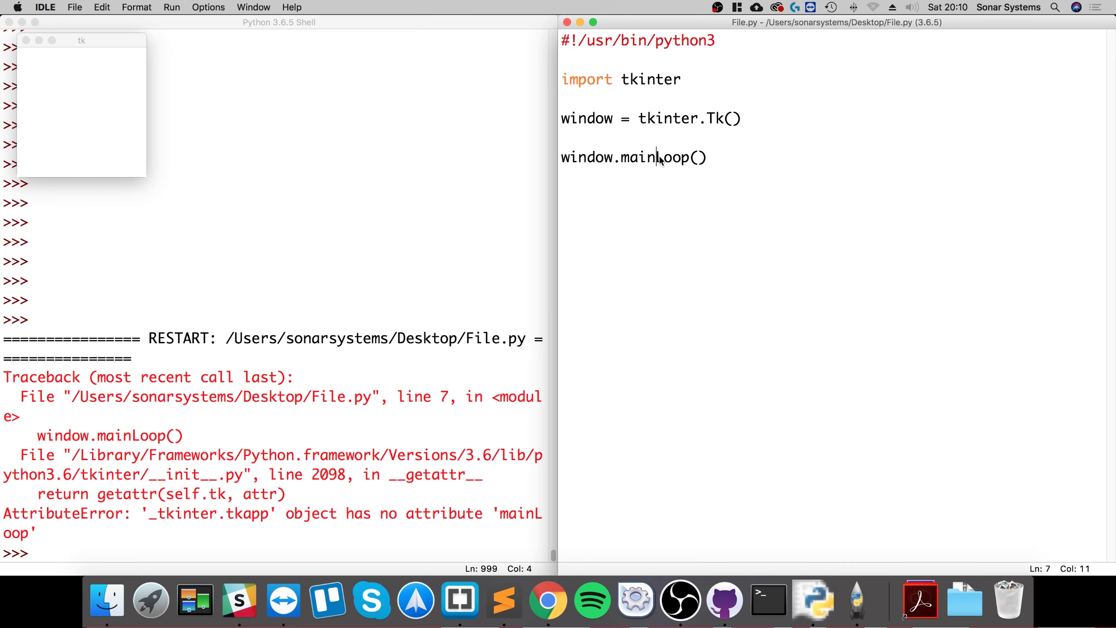
key("Delete")
type("l")
key("Down")
key("F5")
key("Return")
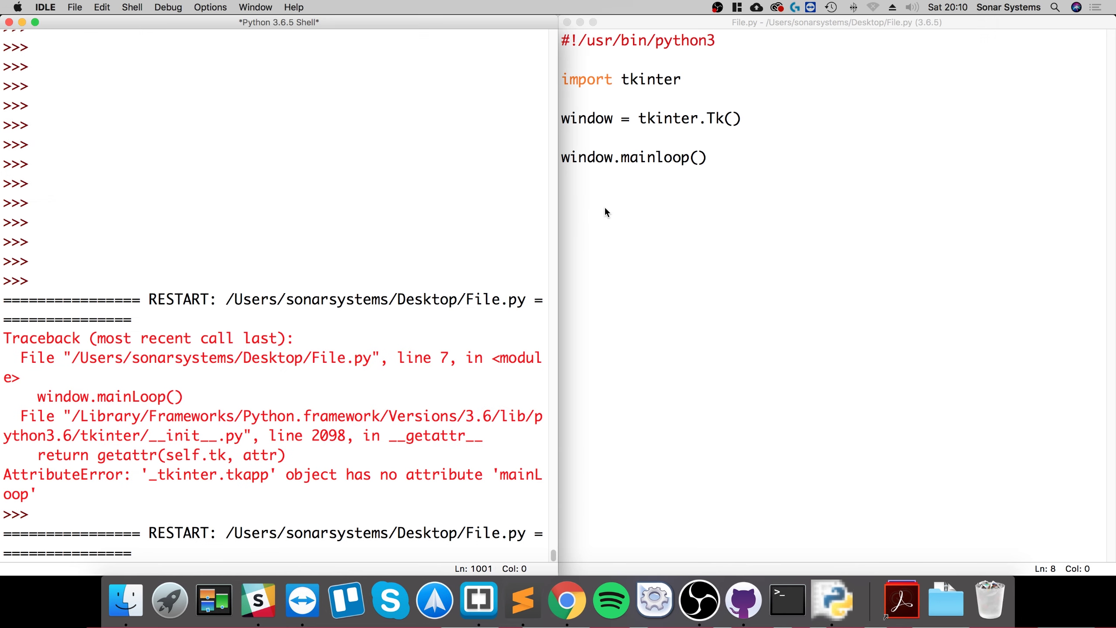
Step: Move the blank tk window toward the Shell's centre and bring it to the front
left_click_drag(91, 44, 317, 187)
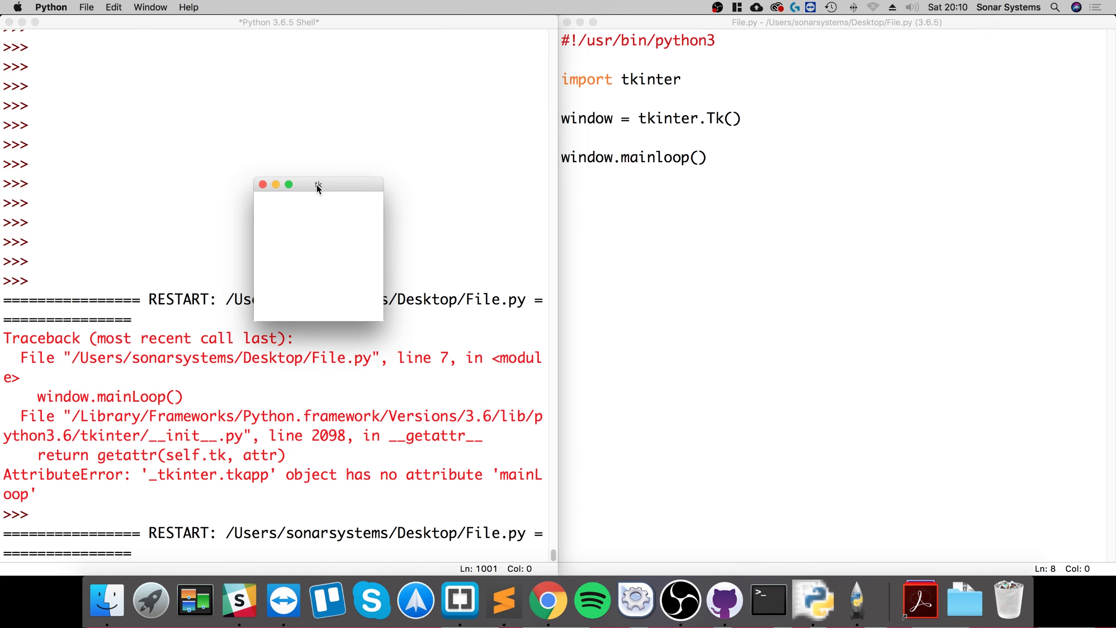
triple_click(726, 118)
left_click(342, 264)
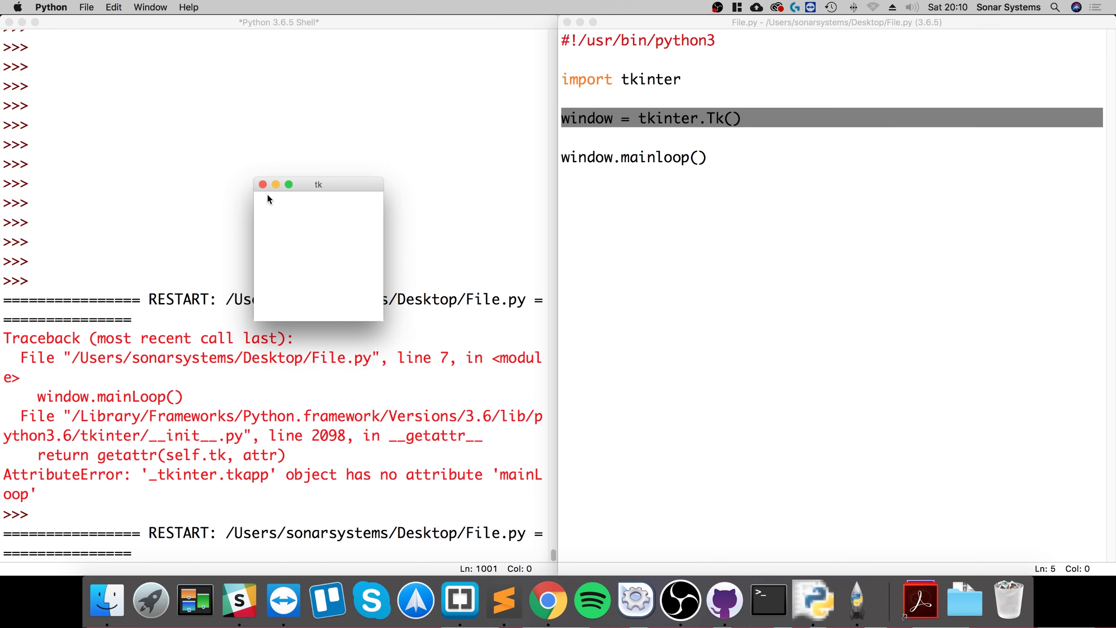